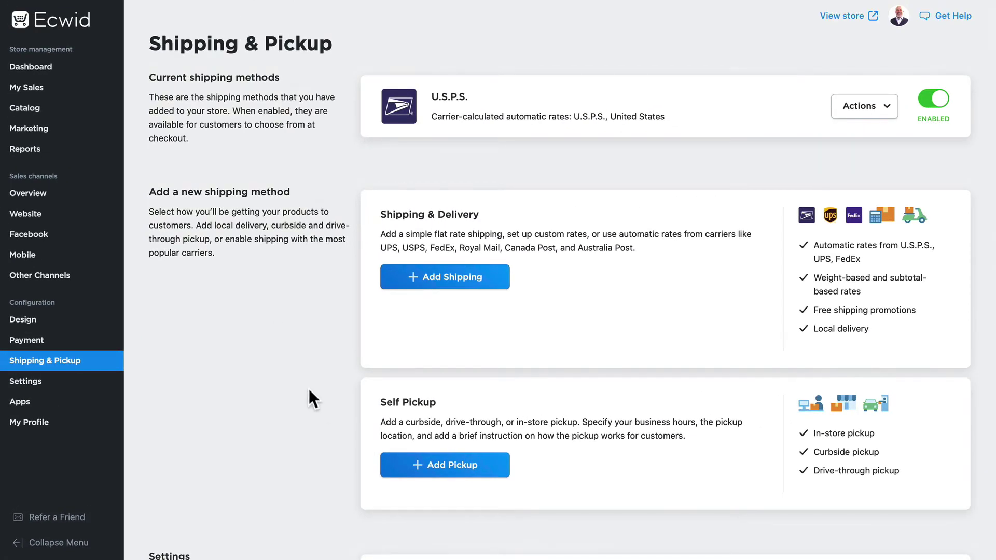
- Add a new self-pickup option and change its checkout label to 'Curbside Pickup'
{"action": "left_click", "coordinate": [449, 462]}
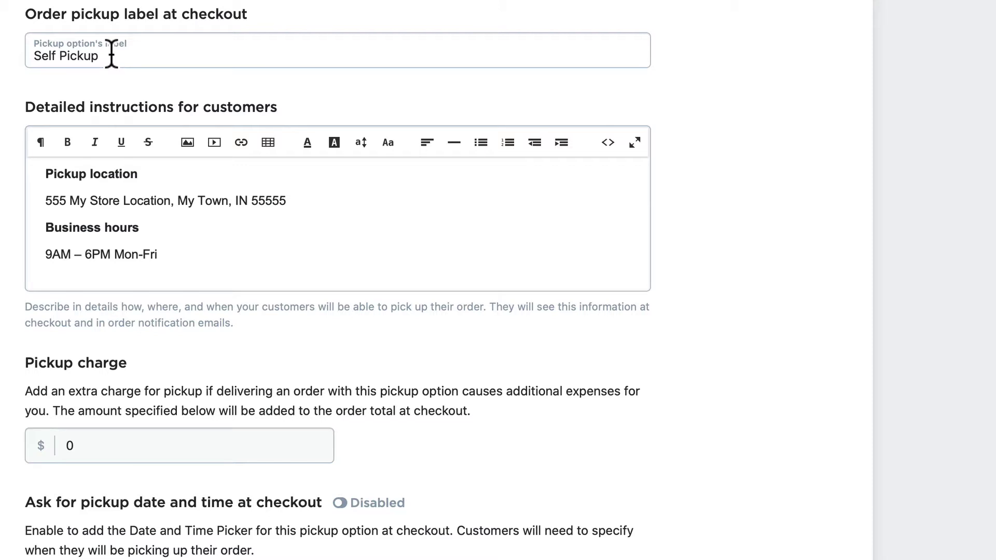
{"action": "left_click", "coordinate": [113, 55]}
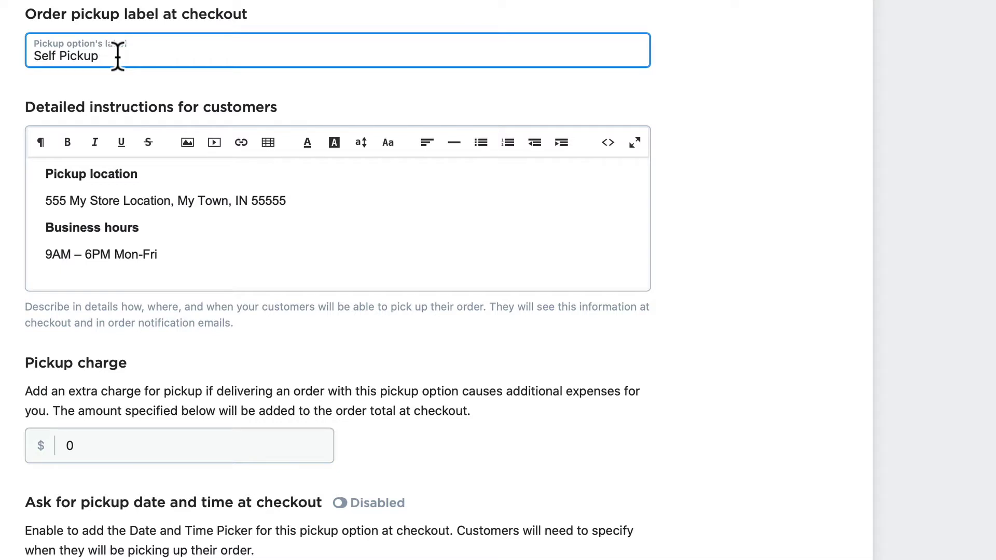
{"action": "key", "text": "super+a"}
{"action": "type", "text": "Curbside Pickup"}
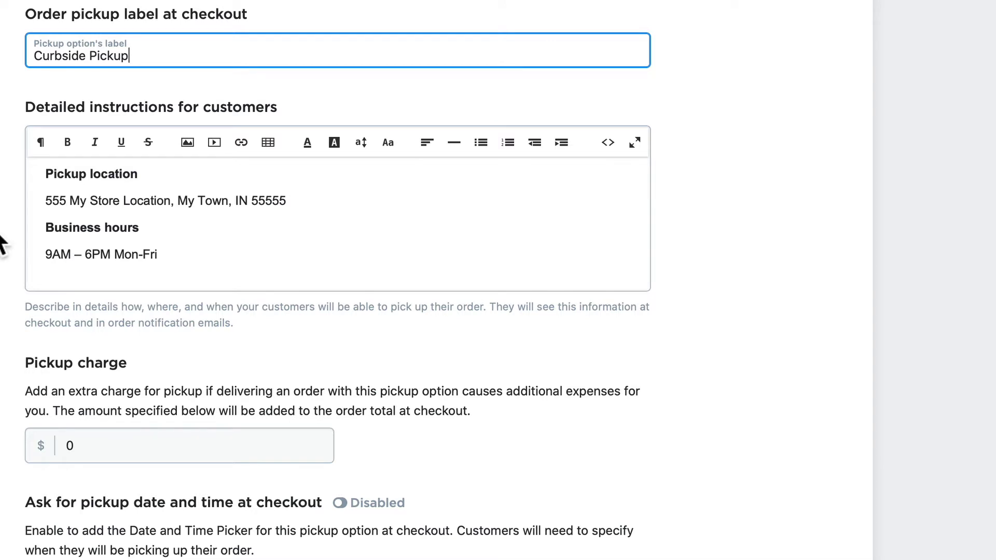
- Enable pickup date and time at checkout, remove Sunday, and end Saturday hours at 12:00 PM
{"action": "scroll", "coordinate": [2, 244], "scroll_direction": "down", "scroll_amount": 4}
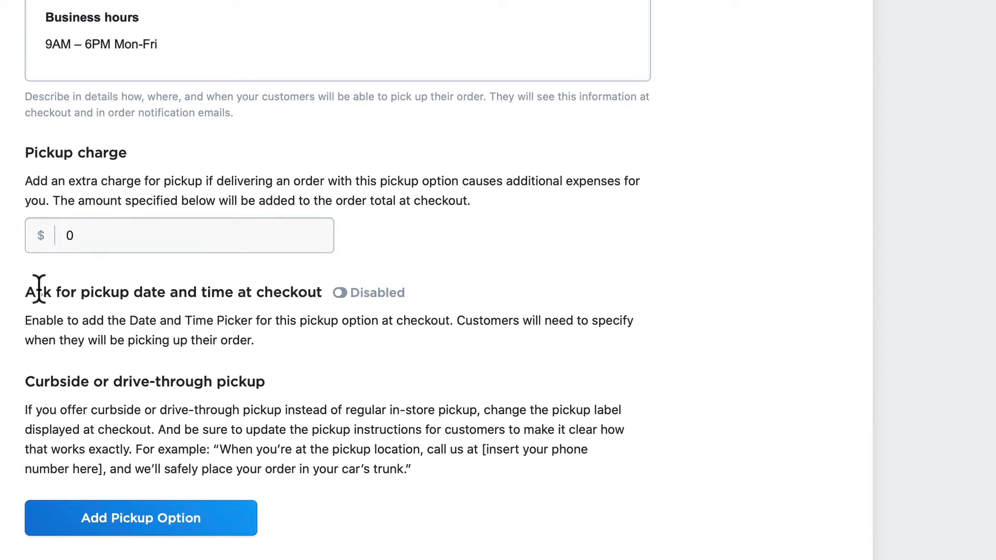
{"action": "scroll", "coordinate": [38, 289], "scroll_direction": "down", "scroll_amount": 1}
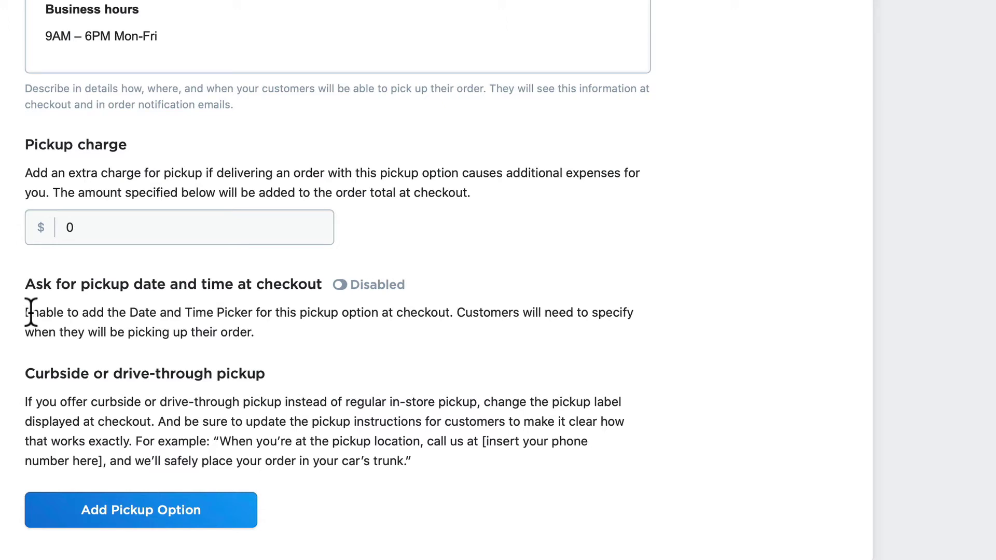
{"action": "left_click", "coordinate": [340, 284]}
{"action": "scroll", "coordinate": [200, 292], "scroll_direction": "down", "scroll_amount": 4}
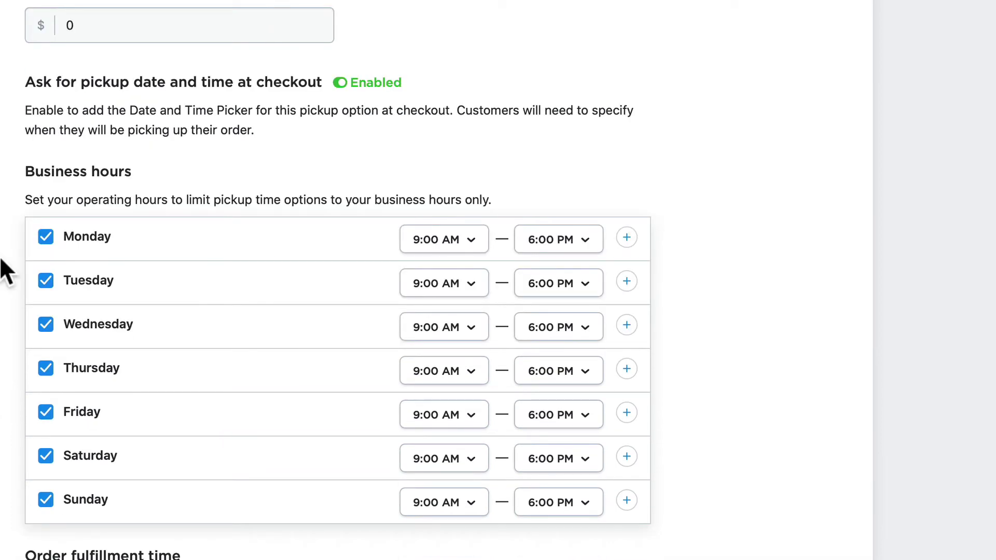
{"action": "left_click", "coordinate": [46, 499]}
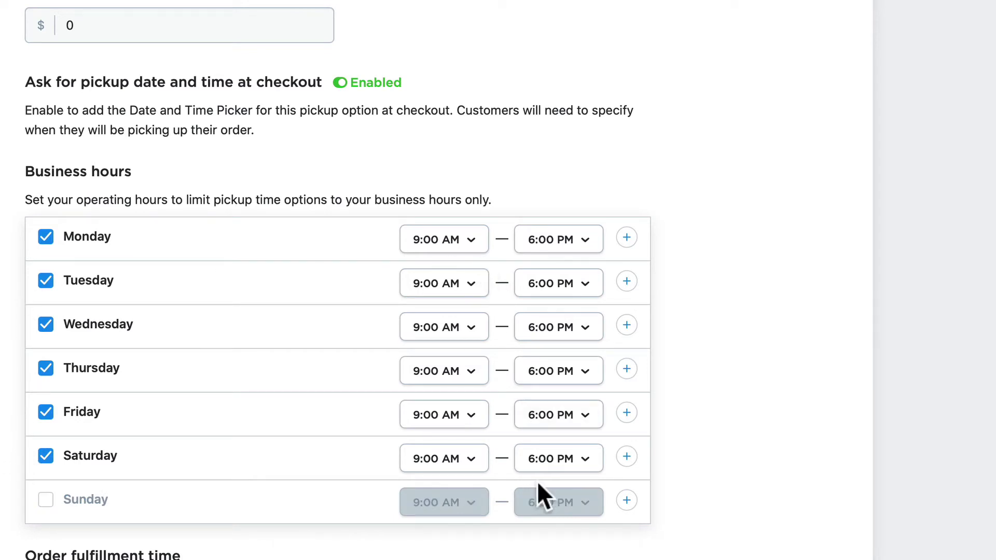
{"action": "left_click", "coordinate": [584, 459]}
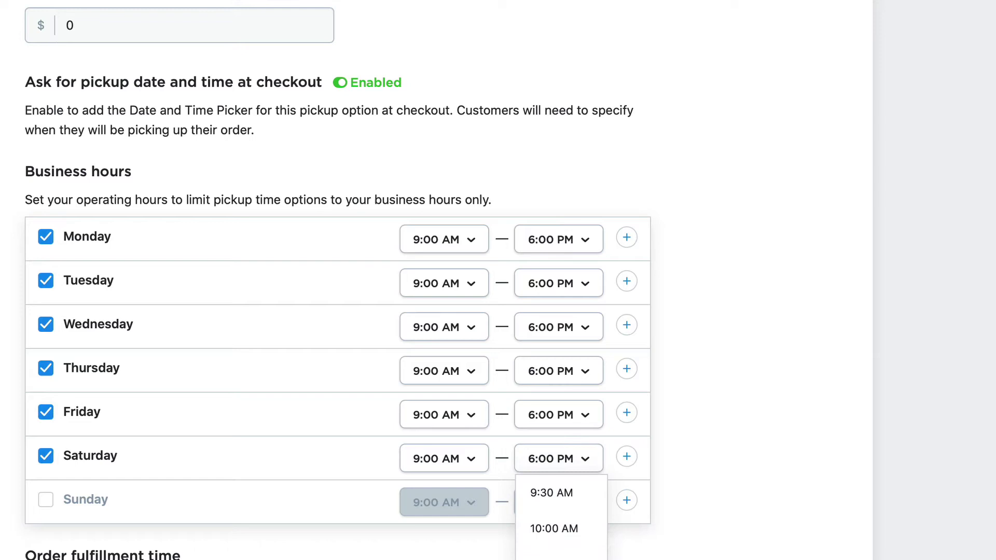
{"action": "left_click", "coordinate": [555, 556]}
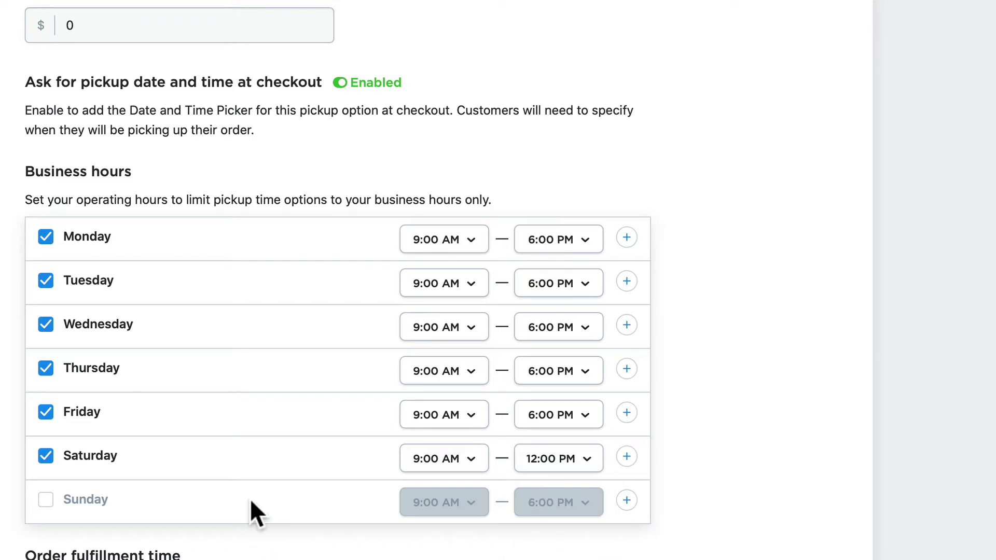
{"action": "scroll", "coordinate": [250, 510], "scroll_direction": "down", "scroll_amount": 5}
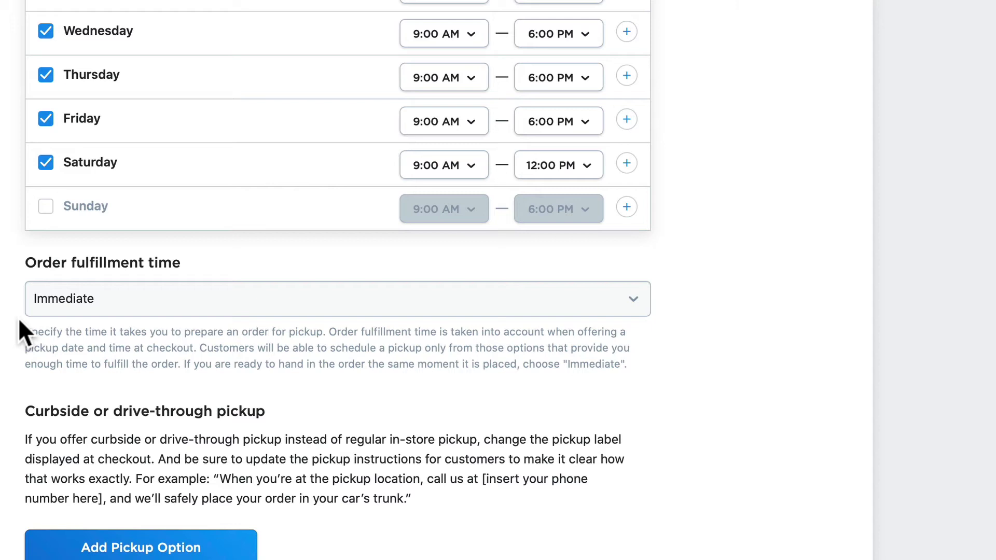
- Change Curbside Pickup's order fulfillment time from Immediate to 1 day
{"action": "scroll", "coordinate": [435, 189], "scroll_direction": "down", "scroll_amount": 3}
{"action": "left_click", "coordinate": [632, 174]}
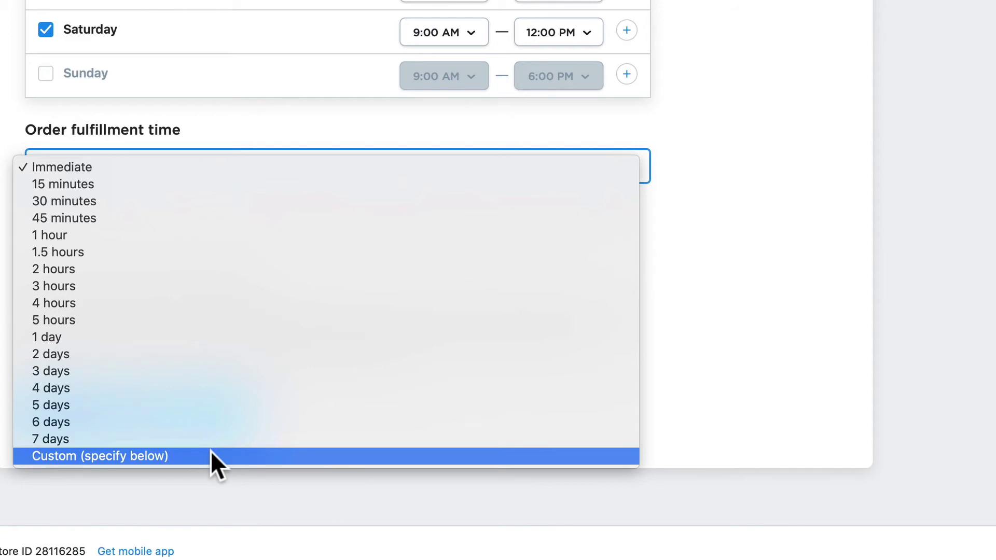
{"action": "left_click", "coordinate": [181, 340]}
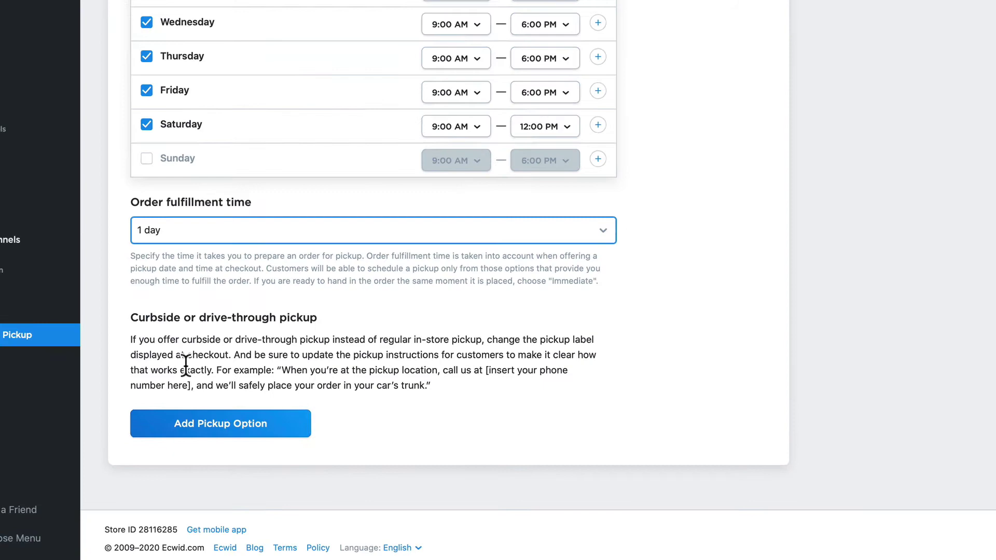
- Save Curbside Pickup and check it appears enabled beside U.S.P.S. in shipping methods
{"action": "left_click", "coordinate": [233, 440]}
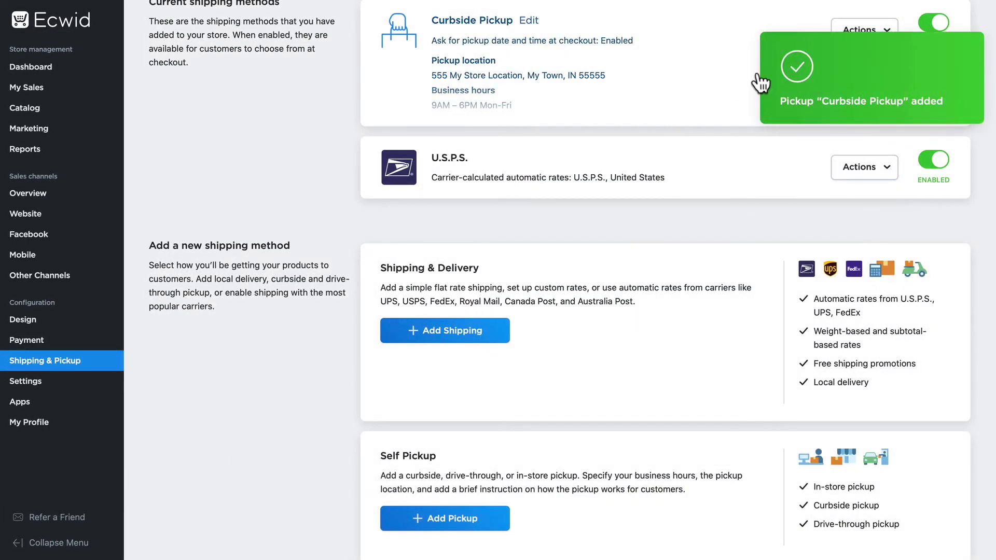
{"action": "scroll", "coordinate": [281, 183], "scroll_direction": "down", "scroll_amount": 1}
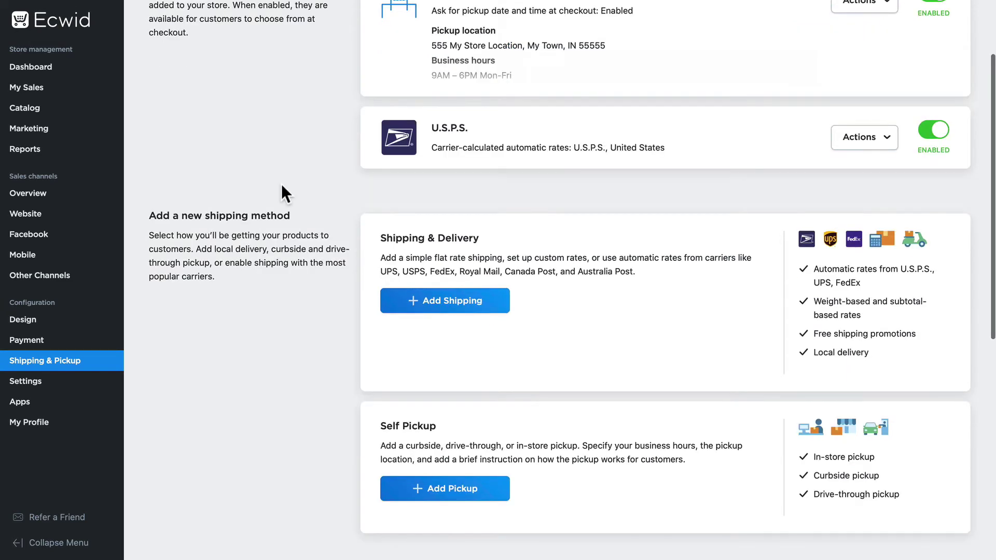
{"action": "scroll", "coordinate": [281, 184], "scroll_direction": "up", "scroll_amount": 3}
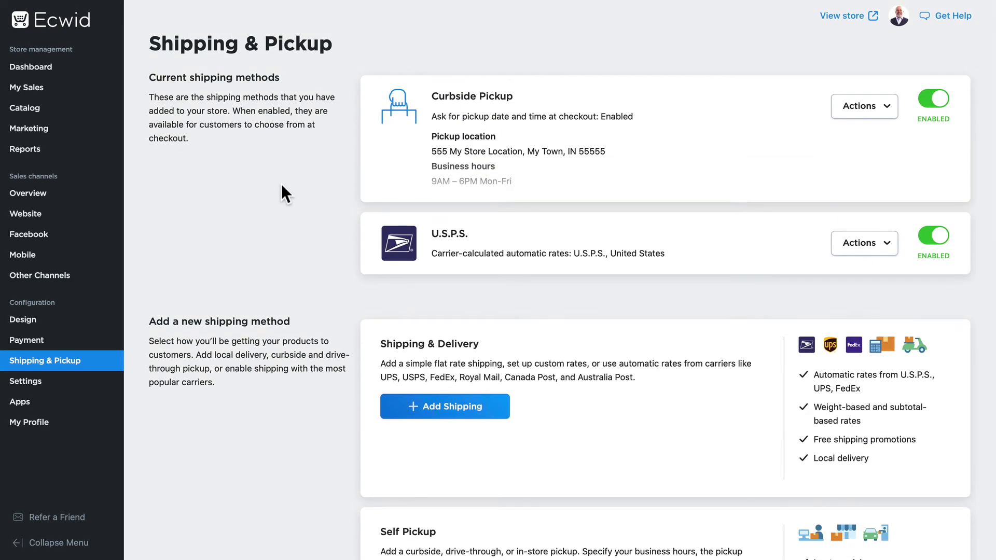
{"action": "scroll", "coordinate": [281, 194], "scroll_direction": "down", "scroll_amount": 2}
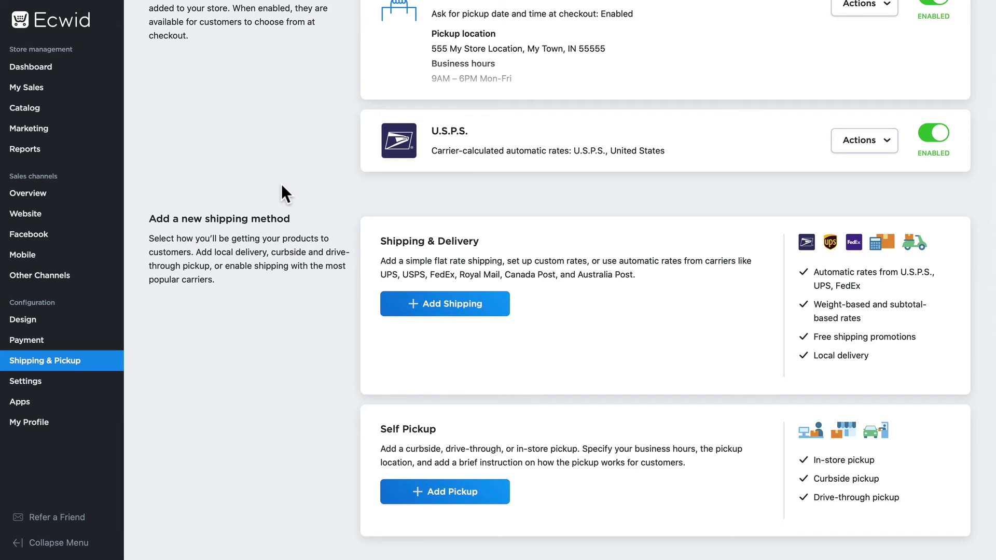
- Add another pickup option labelled 'In-Store Pickup' and save it
{"action": "left_click", "coordinate": [444, 491]}
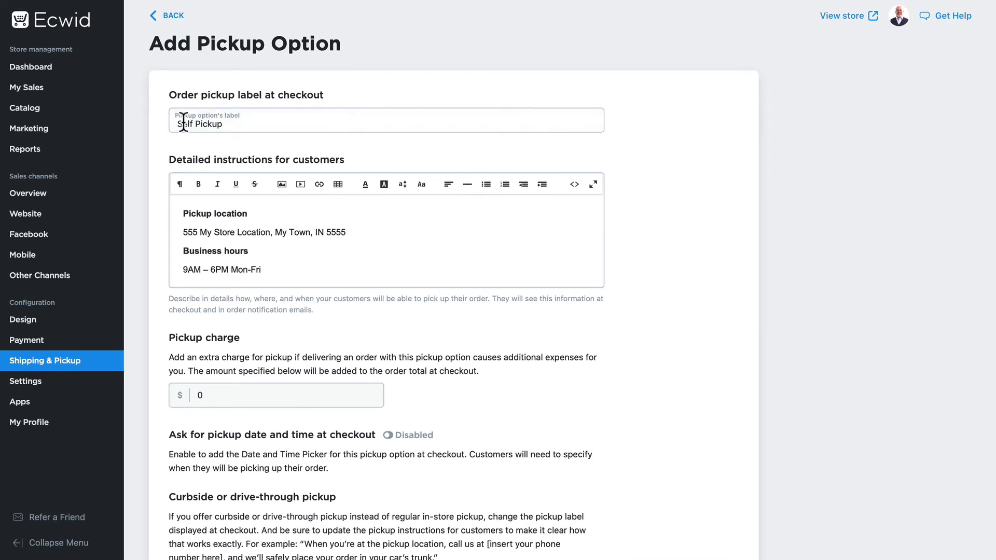
{"action": "double_click", "coordinate": [184, 124]}
{"action": "type", "text": "In-Store"}
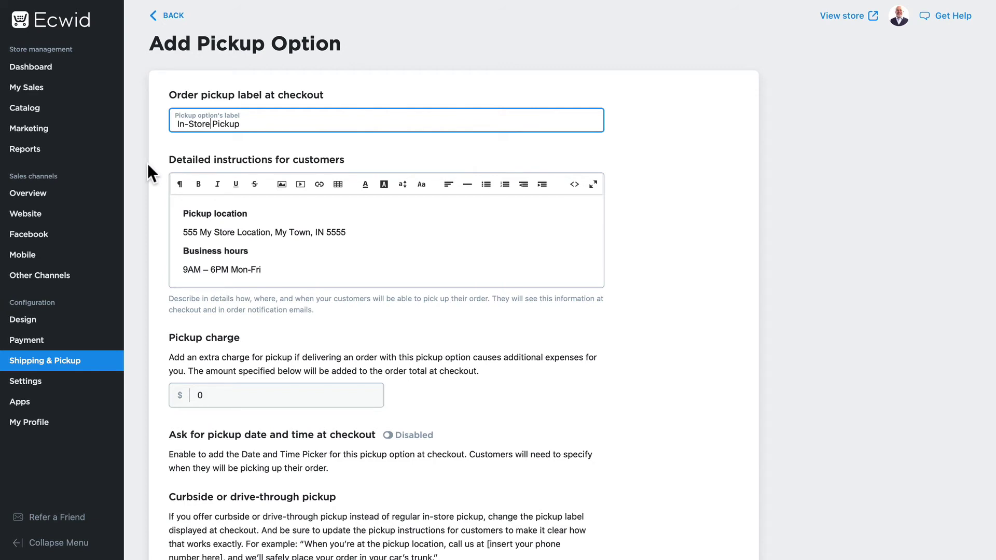
{"action": "scroll", "coordinate": [148, 162], "scroll_direction": "down", "scroll_amount": 5}
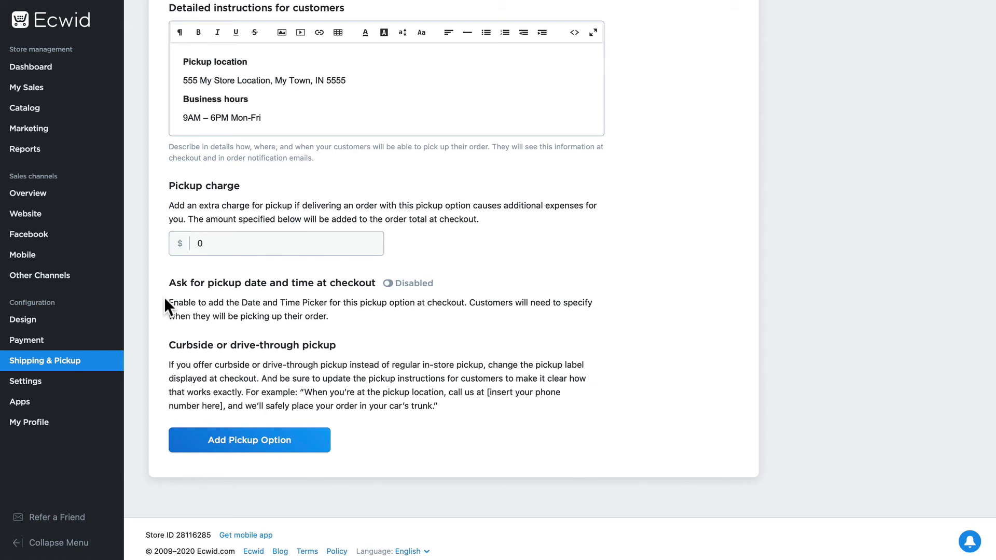
{"action": "left_click", "coordinate": [228, 440]}
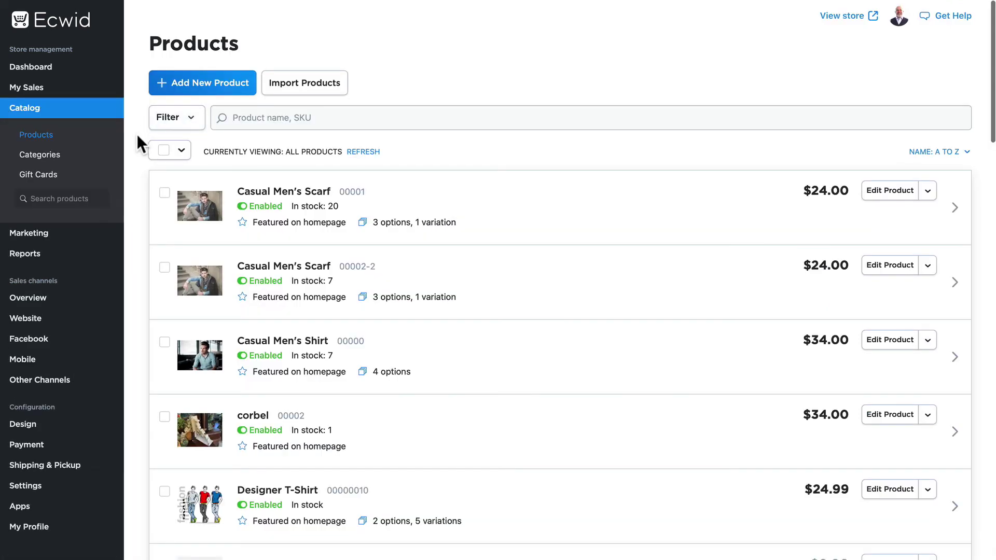
- Open the Pizza product from the catalog for editing
{"action": "scroll", "coordinate": [136, 151], "scroll_direction": "down", "scroll_amount": 5}
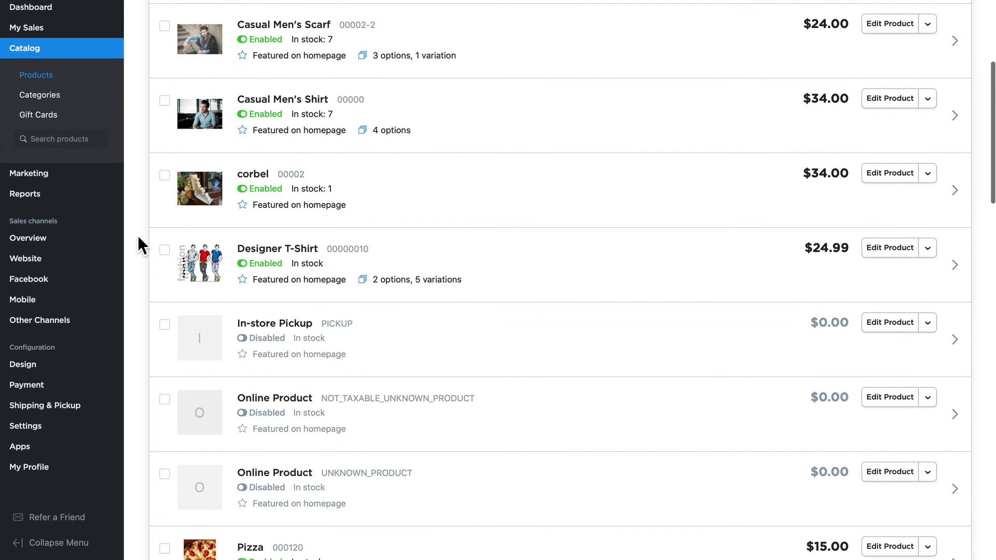
{"action": "scroll", "coordinate": [139, 266], "scroll_direction": "down", "scroll_amount": 5}
{"action": "left_click", "coordinate": [250, 311]}
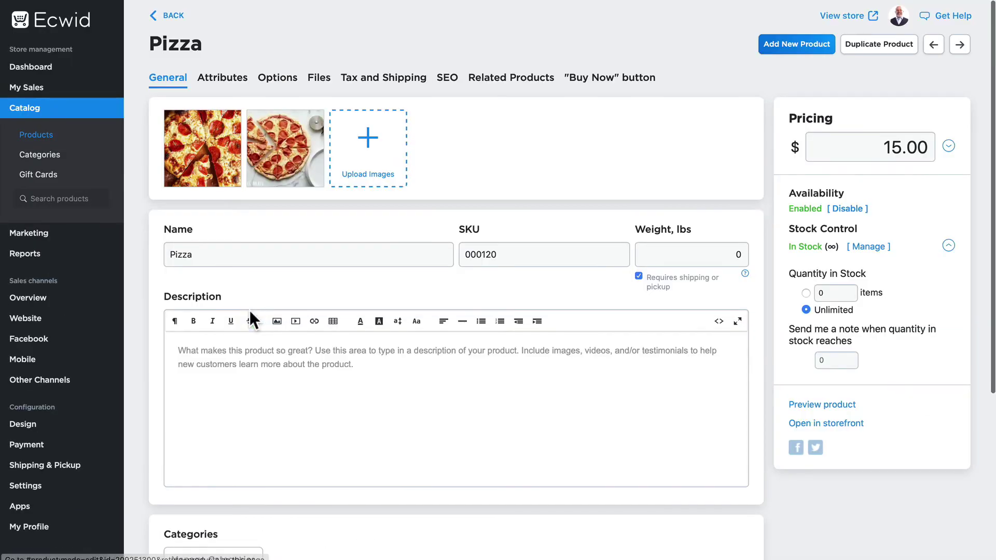
- In Pizza's Tax and Shipping settings, choose to specify shipping methods for this product
{"action": "left_click", "coordinate": [383, 78]}
{"action": "left_click", "coordinate": [171, 404]}
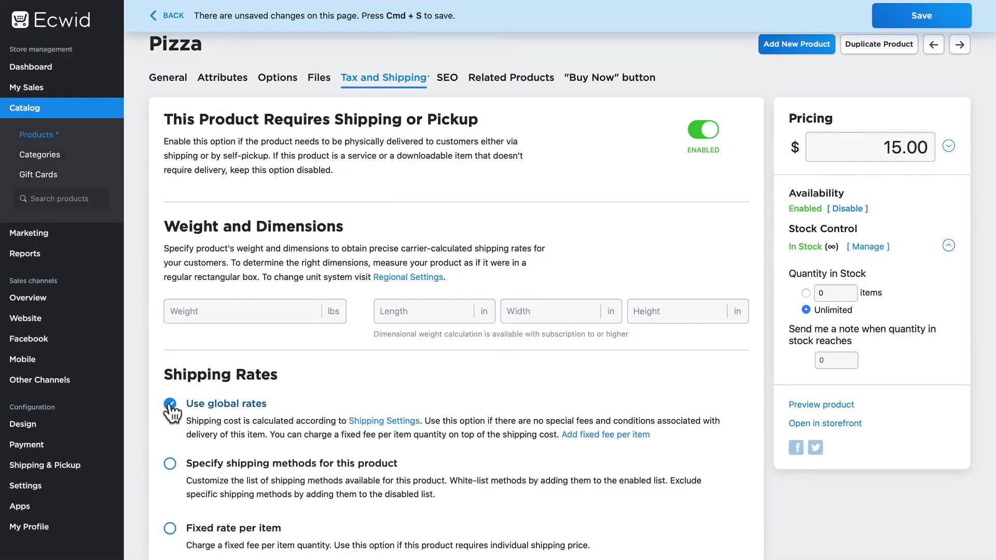
{"action": "scroll", "coordinate": [144, 296], "scroll_direction": "down", "scroll_amount": 3}
{"action": "scroll", "coordinate": [145, 295], "scroll_direction": "up", "scroll_amount": 2}
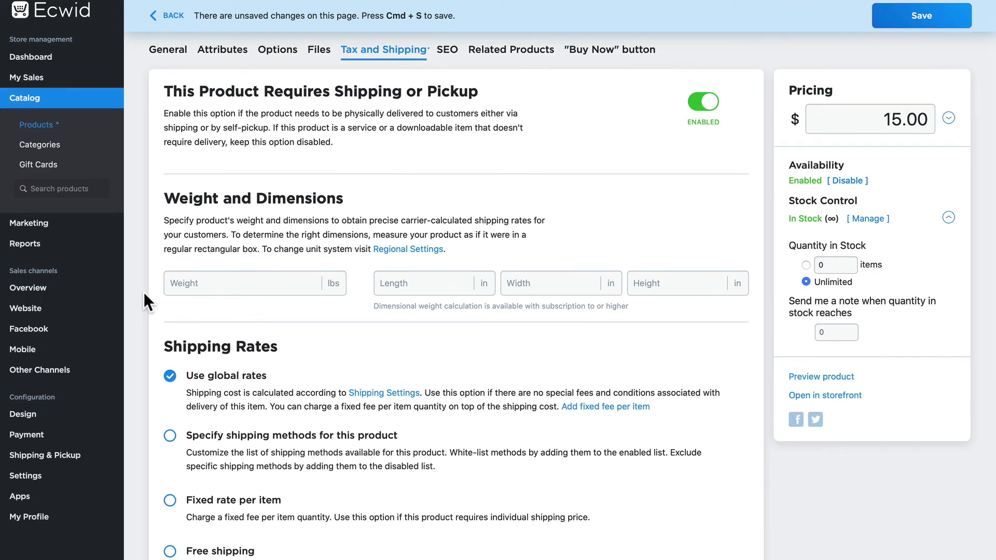
{"action": "scroll", "coordinate": [144, 292], "scroll_direction": "down", "scroll_amount": 1}
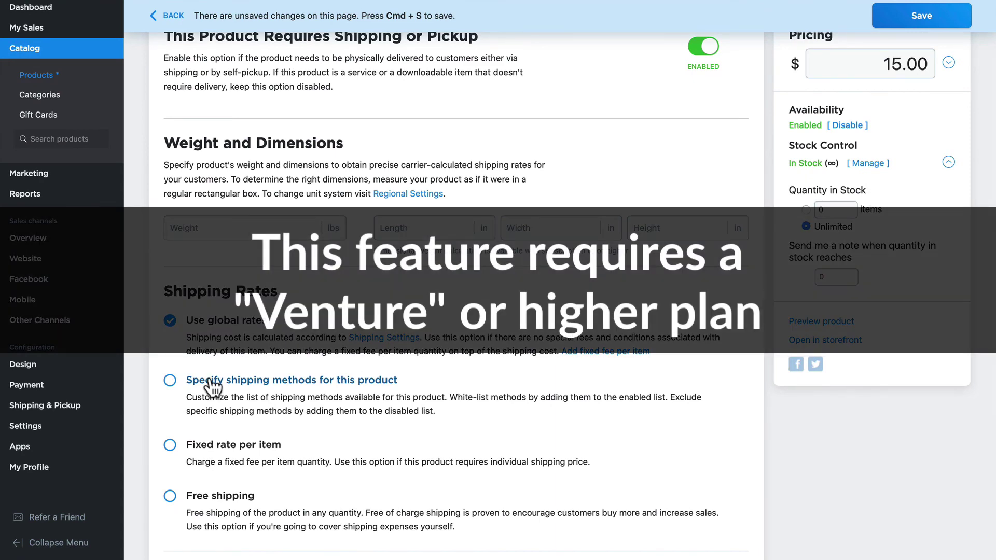
{"action": "left_click", "coordinate": [169, 380]}
- Enable Curbside Pickup and In-Store Pickup for the Pizza and save
{"action": "scroll", "coordinate": [173, 391], "scroll_direction": "down", "scroll_amount": 1}
{"action": "scroll", "coordinate": [172, 391], "scroll_direction": "down", "scroll_amount": 1}
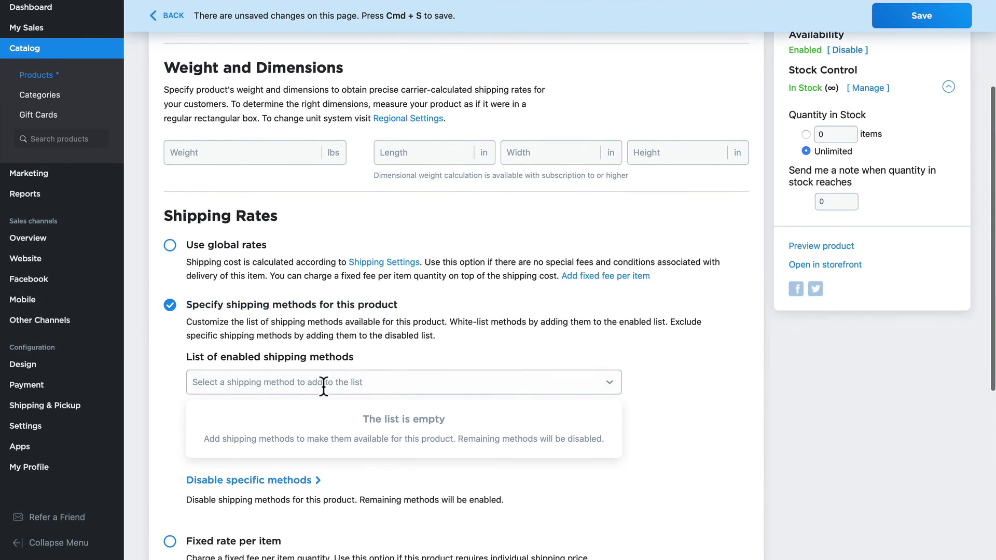
{"action": "left_click", "coordinate": [322, 382]}
{"action": "left_click", "coordinate": [266, 412]}
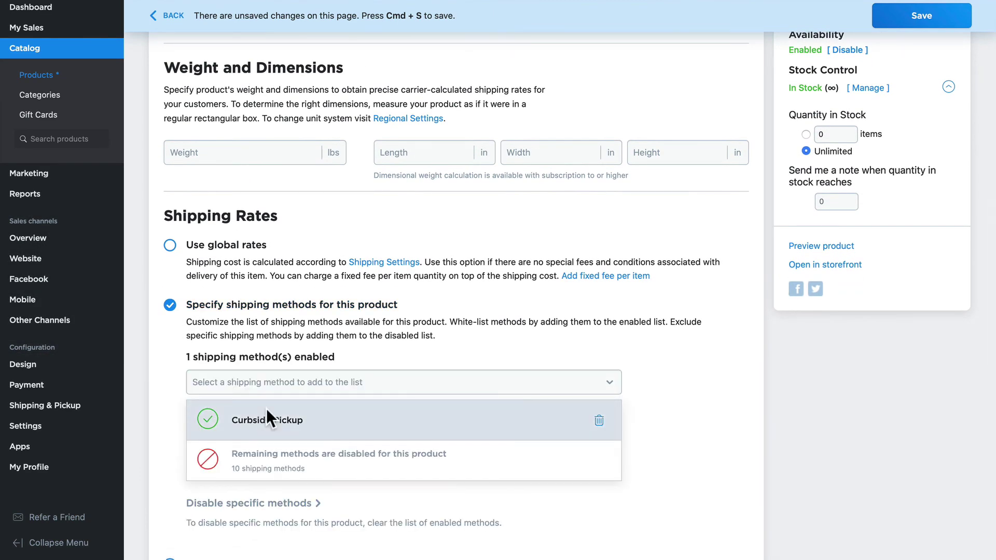
{"action": "left_click", "coordinate": [265, 382]}
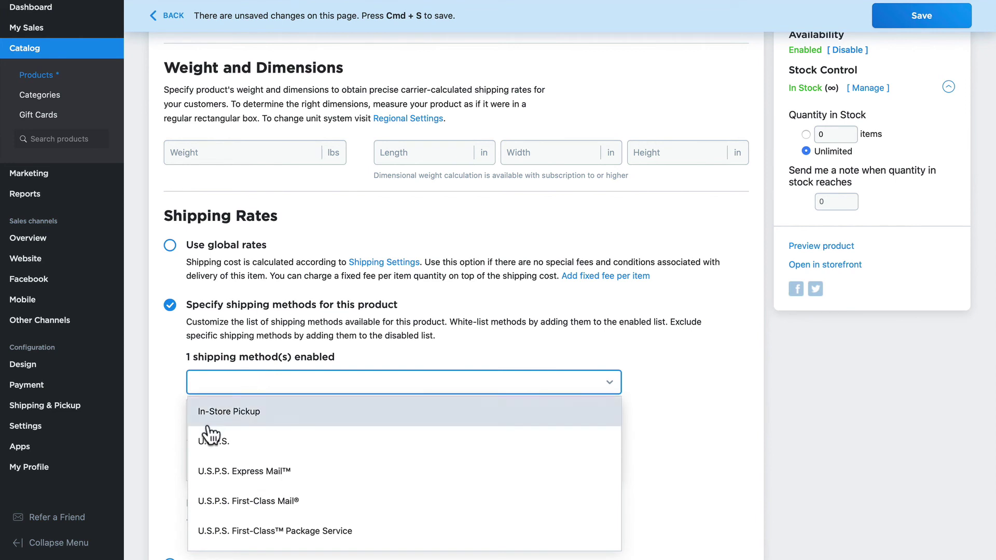
{"action": "left_click", "coordinate": [223, 411]}
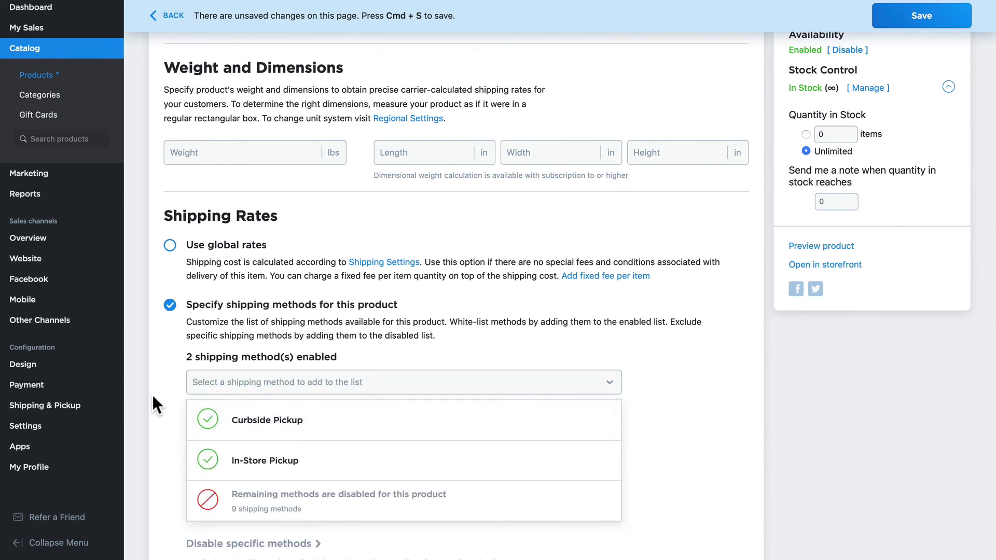
{"action": "left_click", "coordinate": [923, 17]}
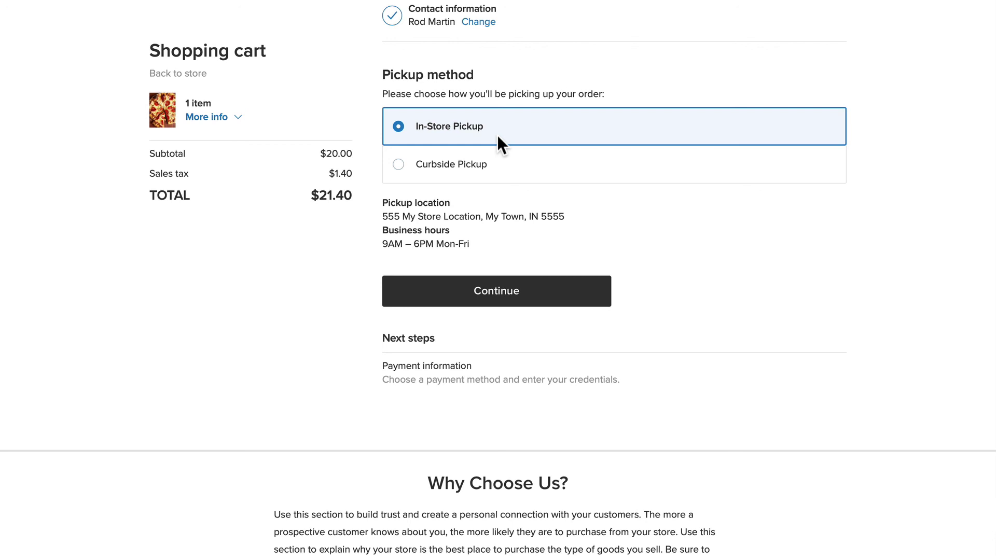
- Select Curbside Pickup as the pickup method at the storefront checkout
{"action": "left_click", "coordinate": [421, 163]}
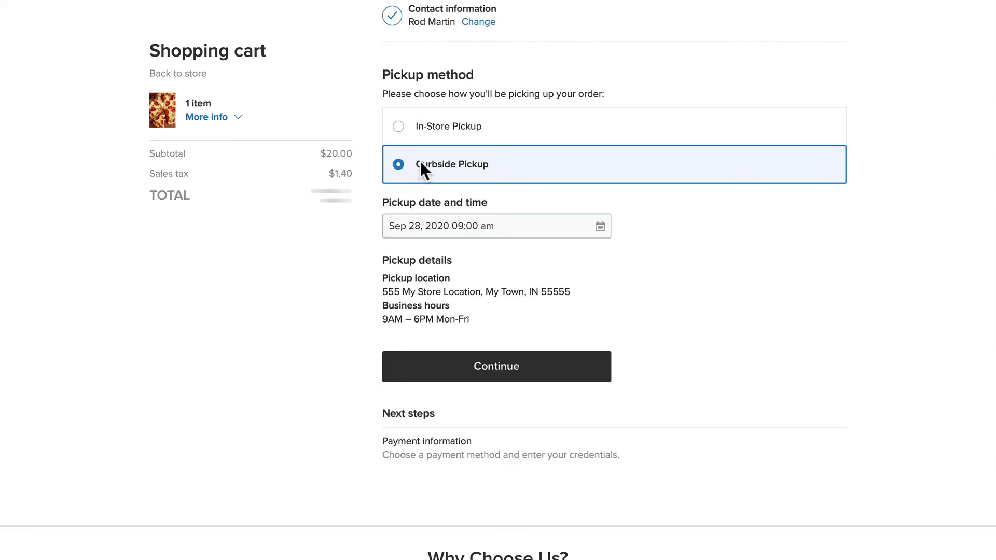